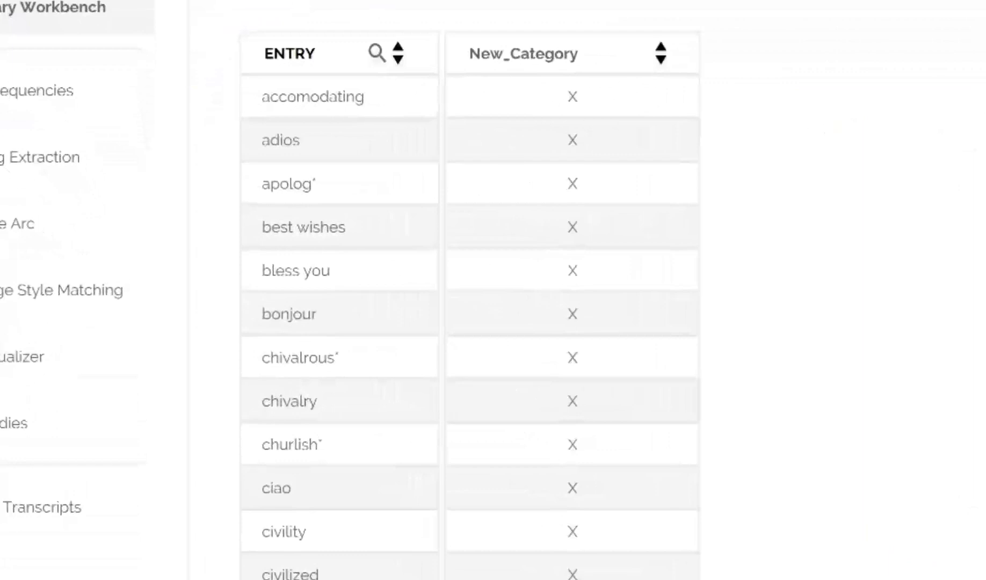
scroll(470, 322, down, 9)
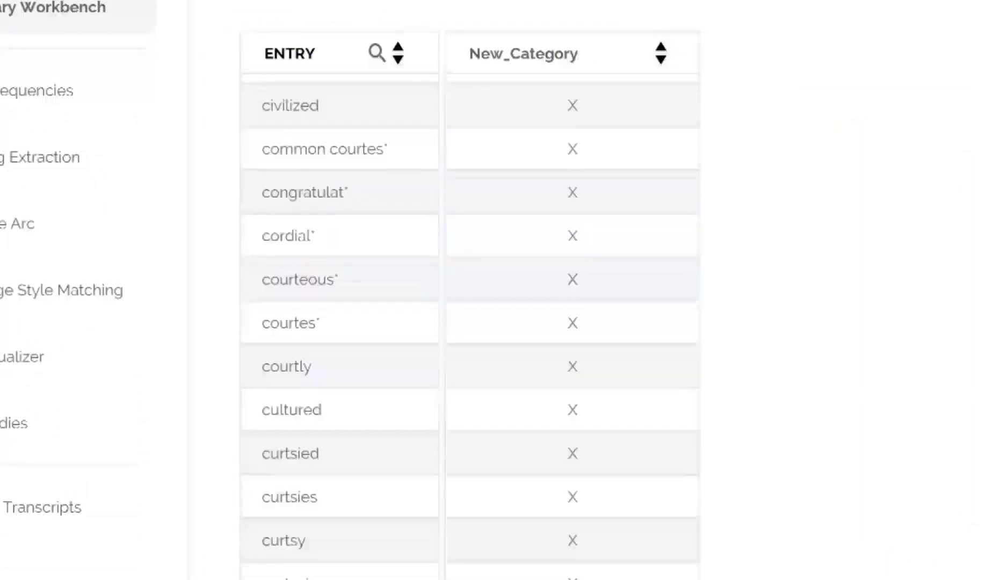
scroll(470, 322, down, 9)
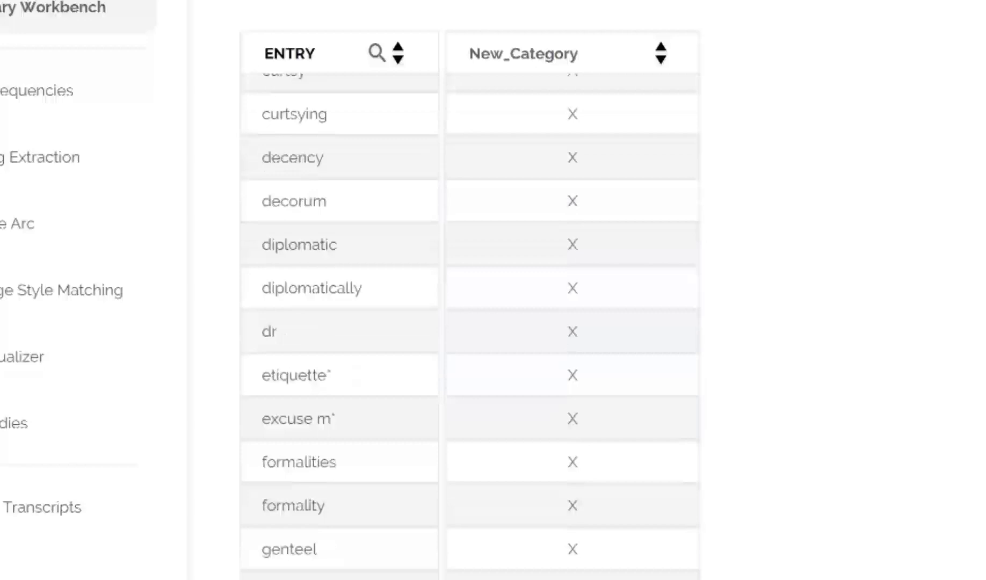
scroll(470, 322, down, 11)
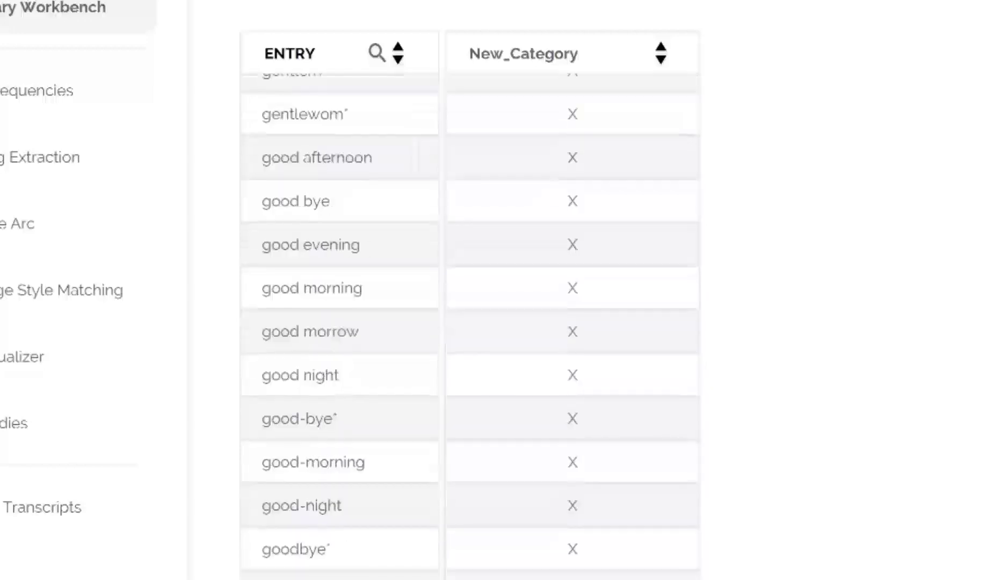
scroll(470, 323, down, 10)
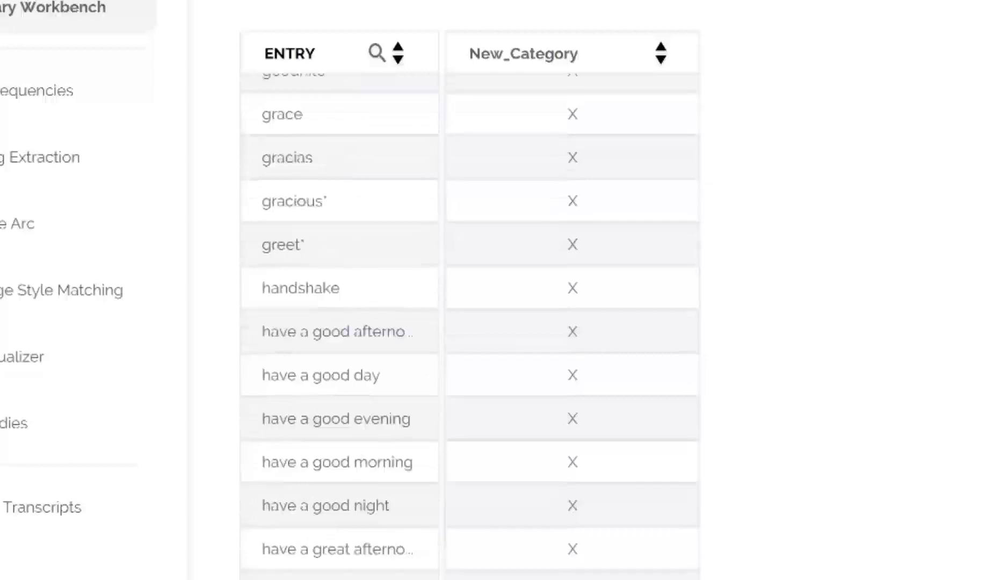
scroll(470, 323, down, 10)
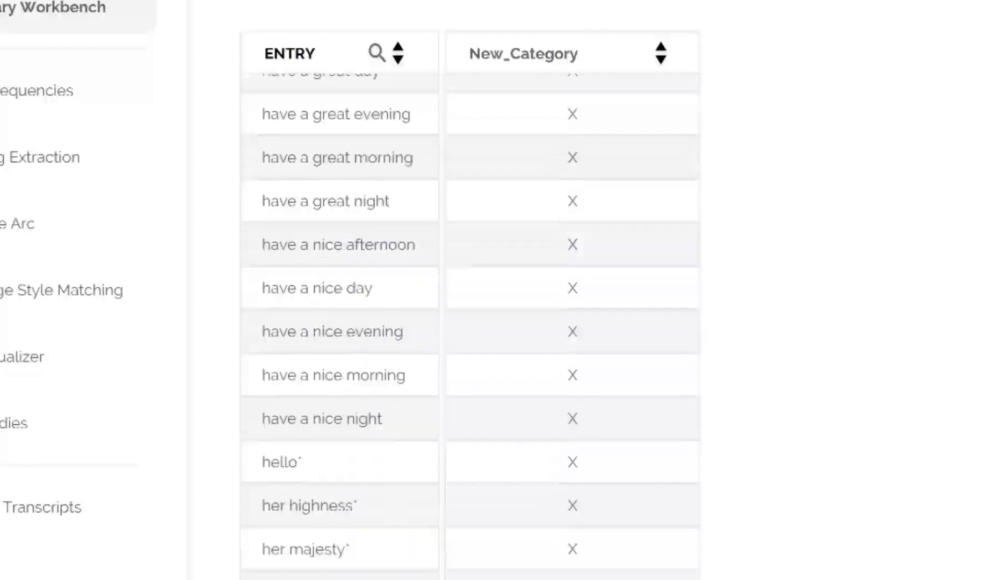
scroll(470, 323, down, 10)
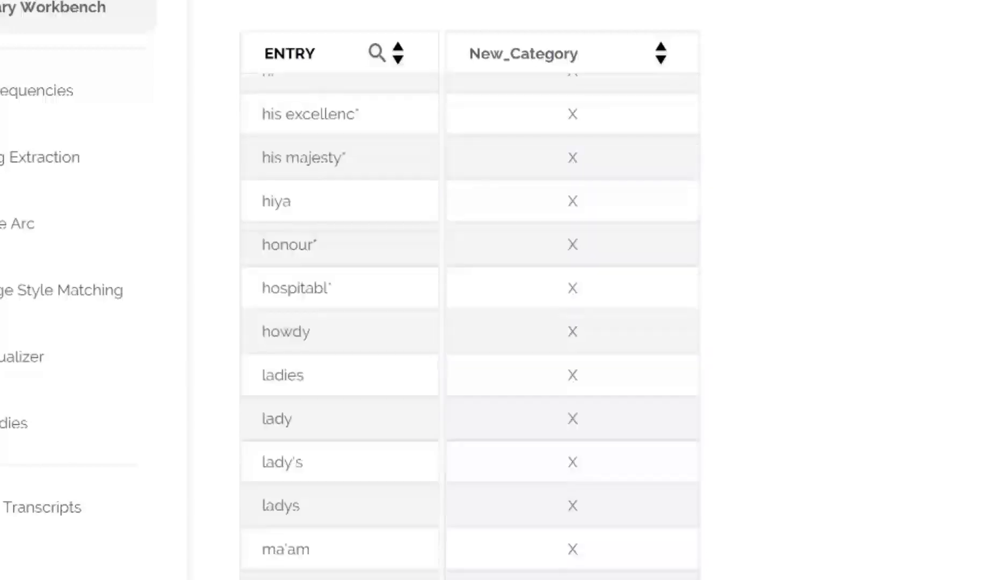
scroll(470, 322, down, 7)
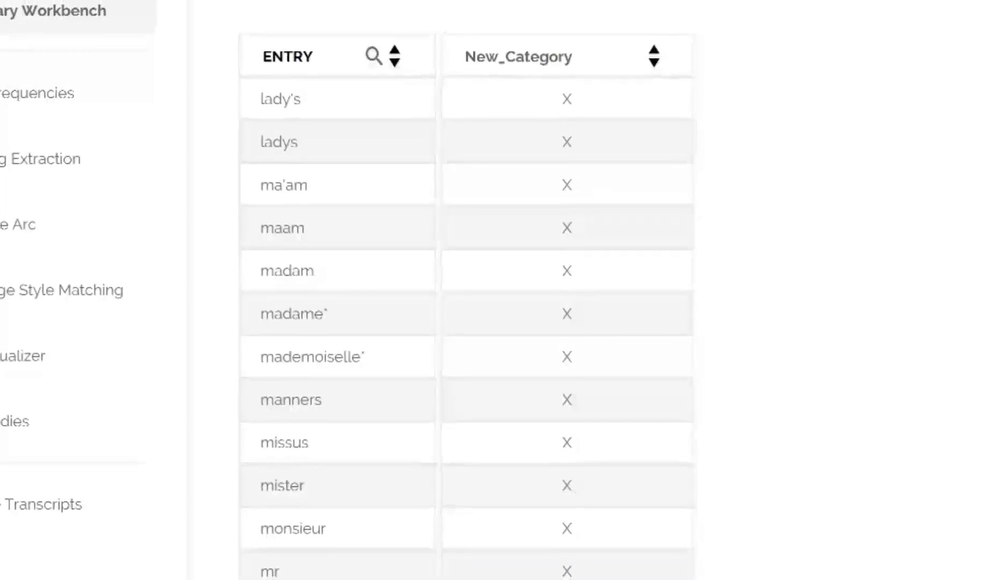
scroll(470, 322, up, 15)
scroll(448, 322, up, 5)
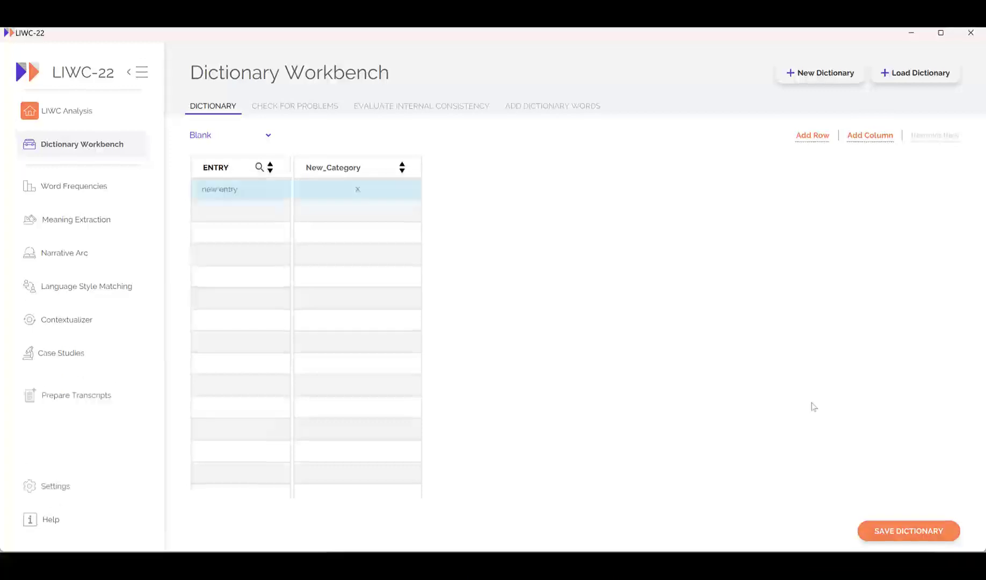
Step: Add three more empty entry rows to the new dictionary
click(427, 210)
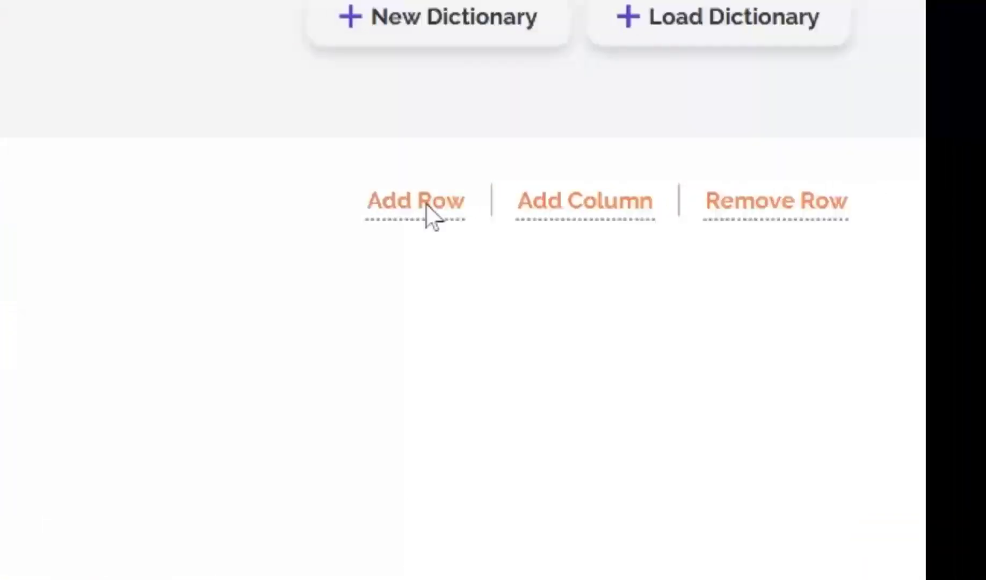
click(784, 163)
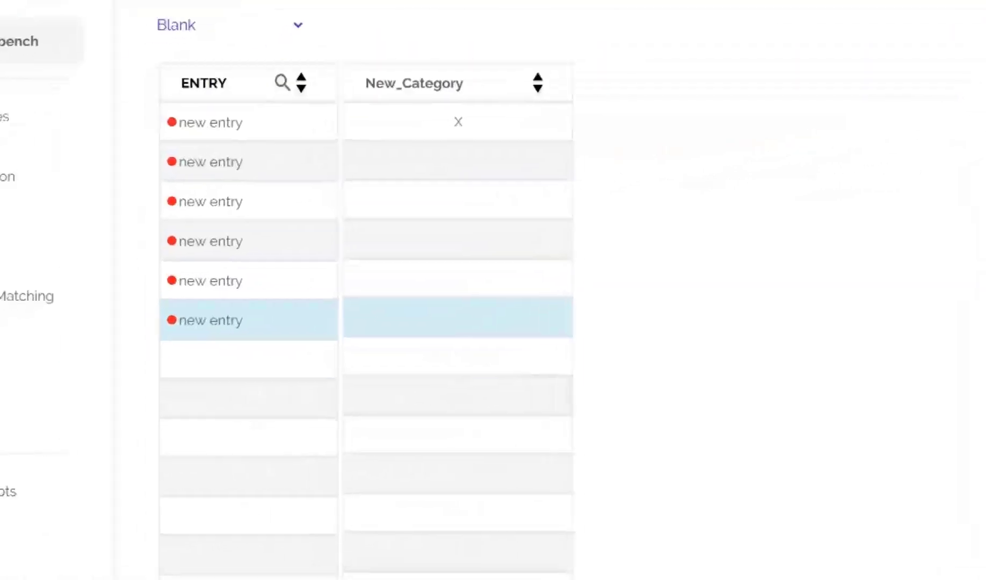
click(785, 162)
click(784, 163)
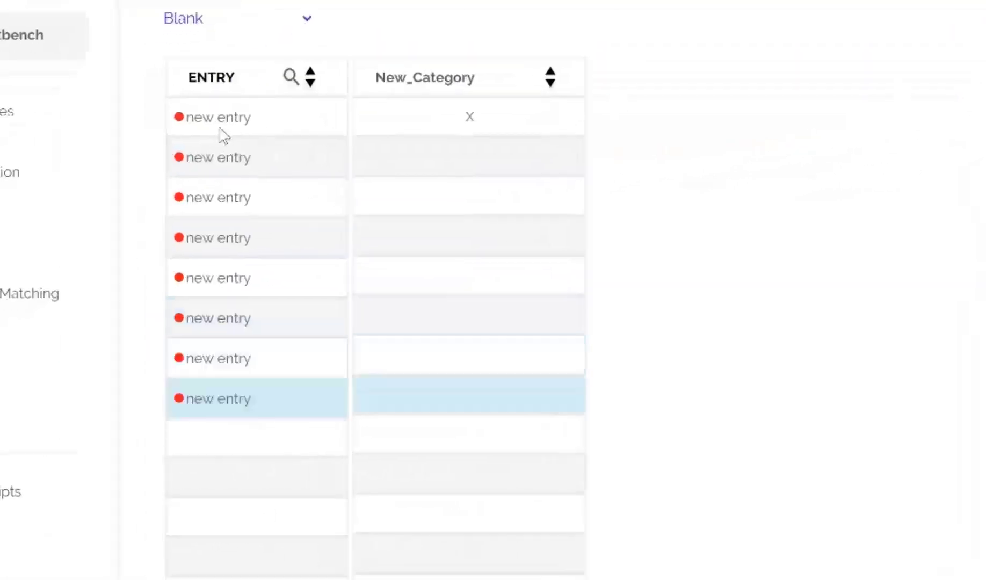
Step: Enter gym* and fitness as the first two dictionary entries
click(219, 127)
click(218, 118)
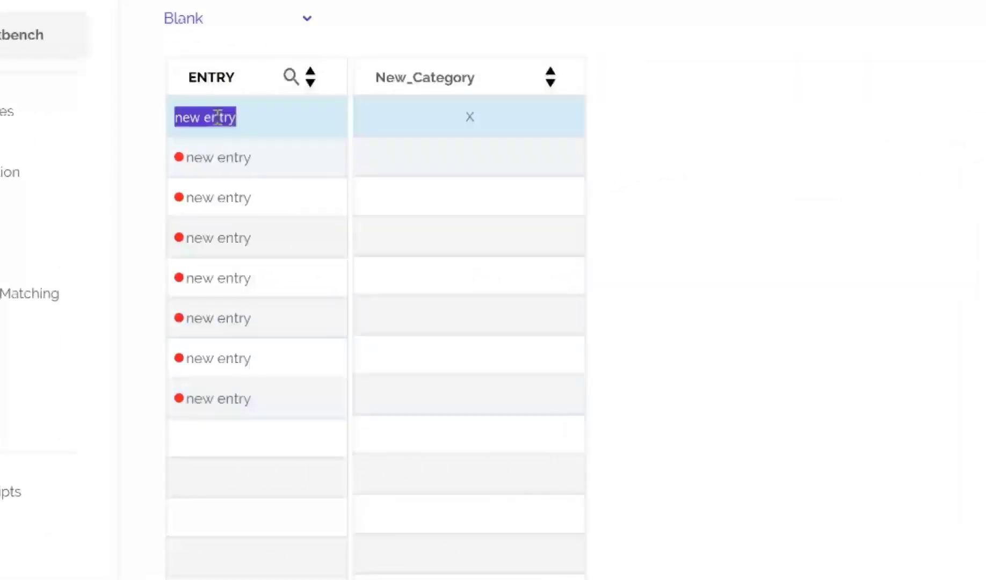
text(gym)
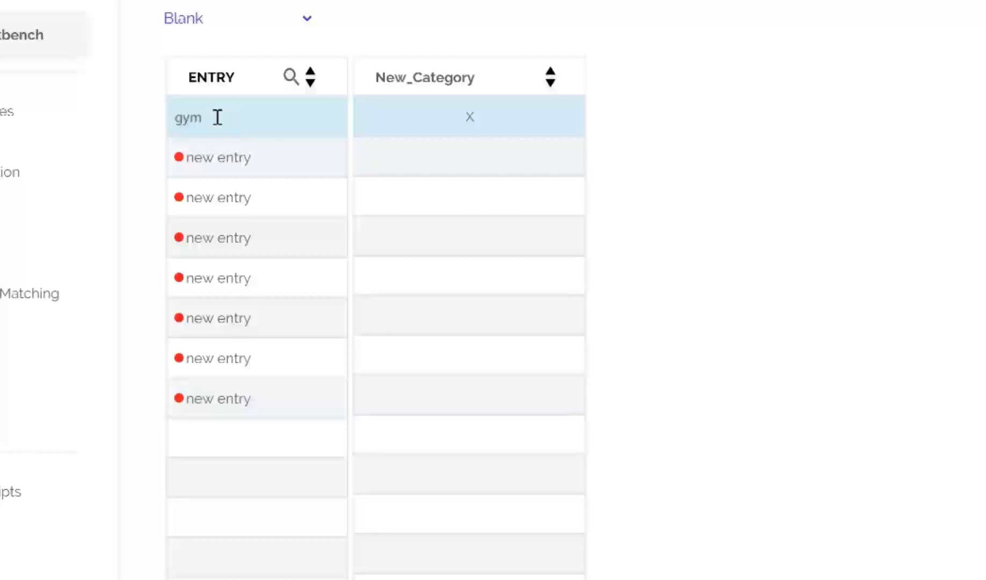
text(*)
click(238, 161)
click(238, 161)
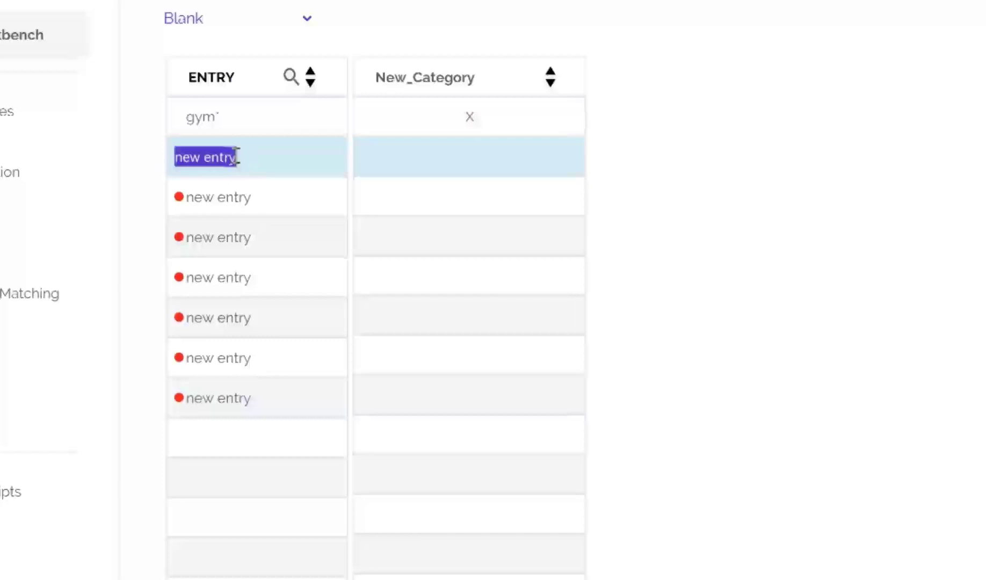
text(f)
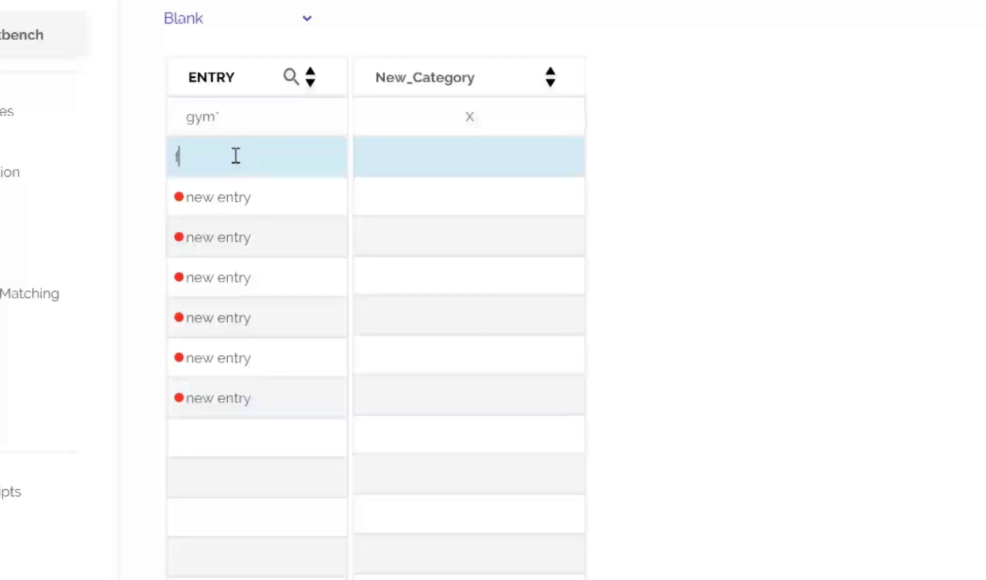
text(itness)
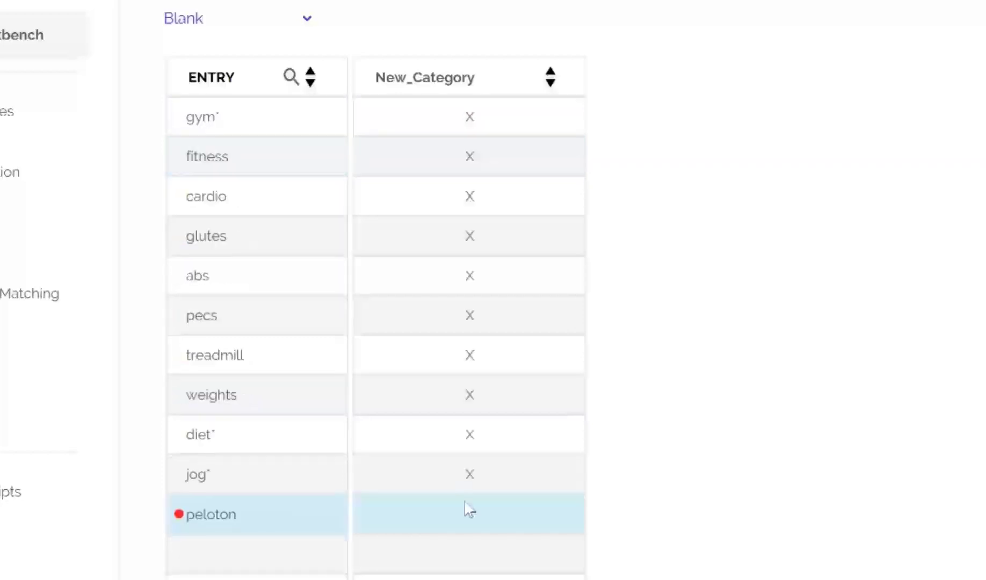
click(466, 513)
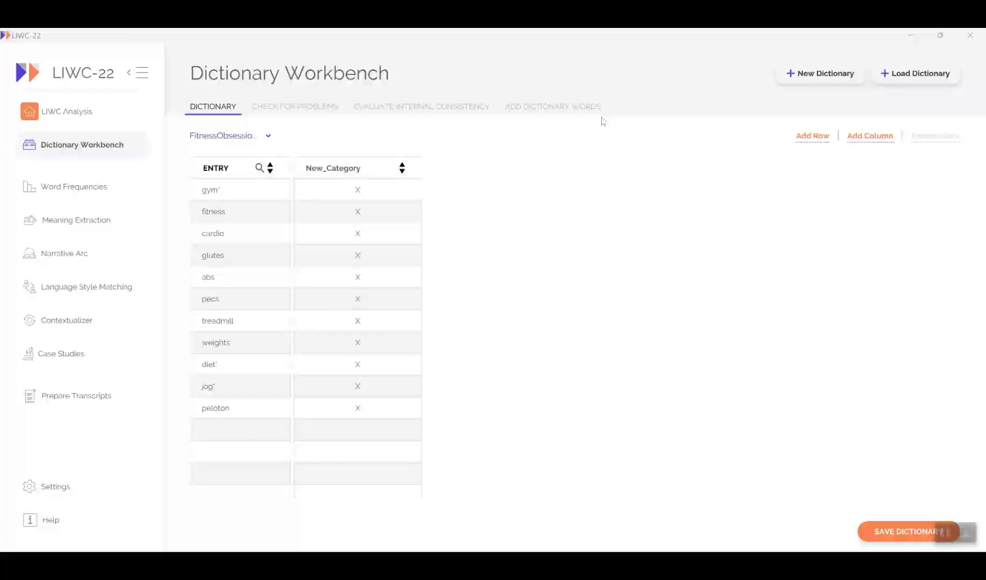
Step: Paste the fitness seed word list under Add Dictionary Words and find similar words
click(545, 109)
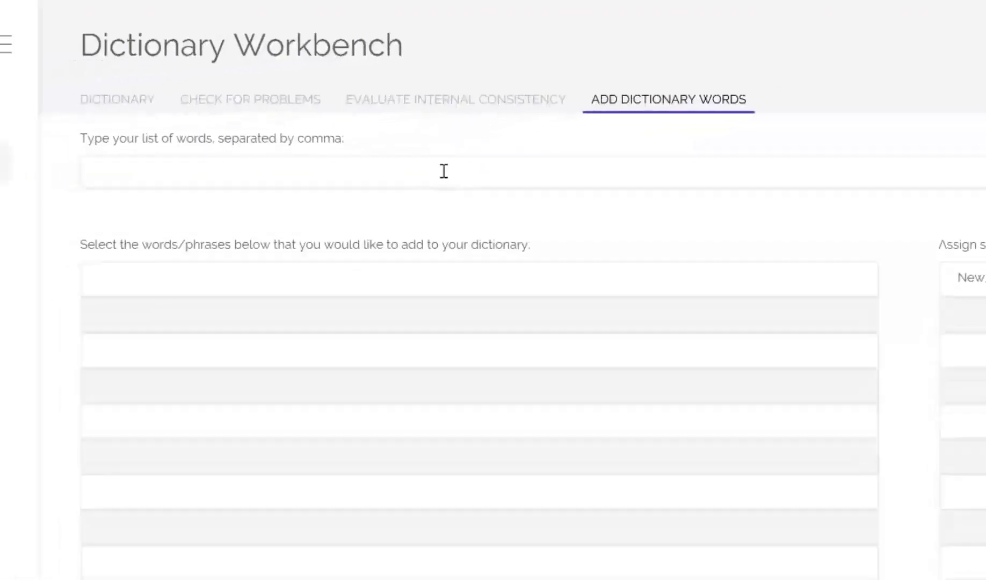
click(211, 245)
text(treadmill,jogging,strength)
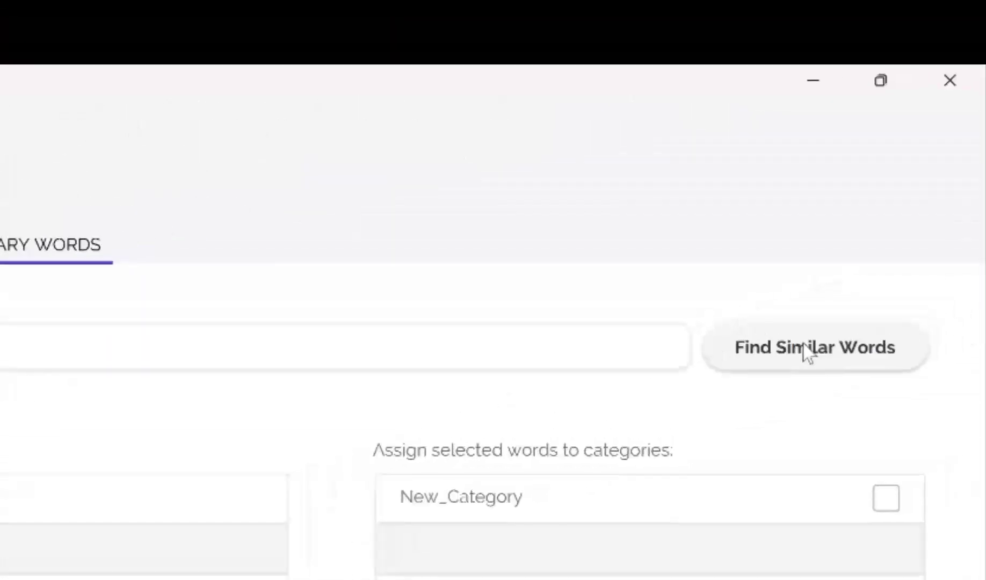
click(804, 348)
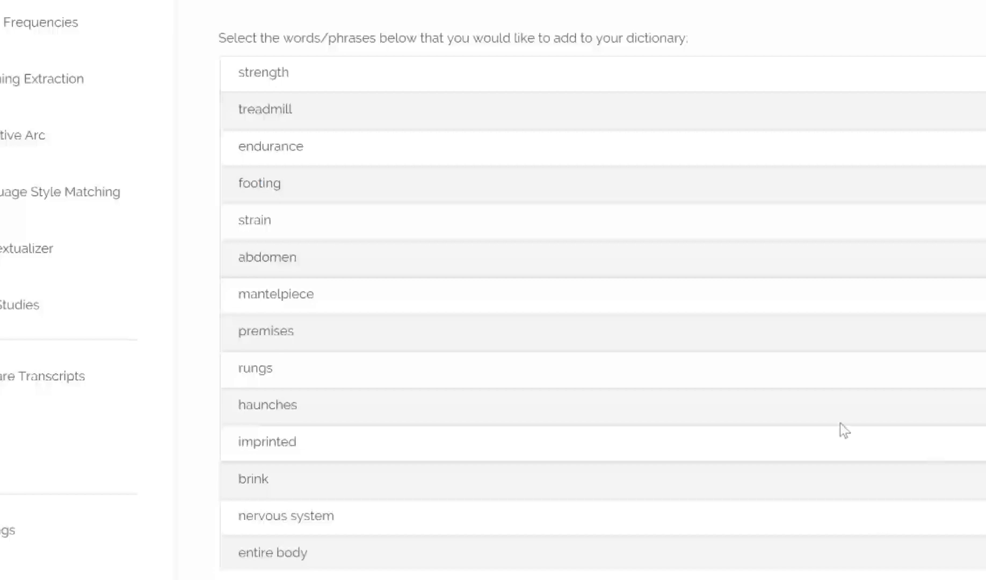
Step: Tick grip and muscles in the similar-word suggestions list for adding
scroll(840, 425, down, 5)
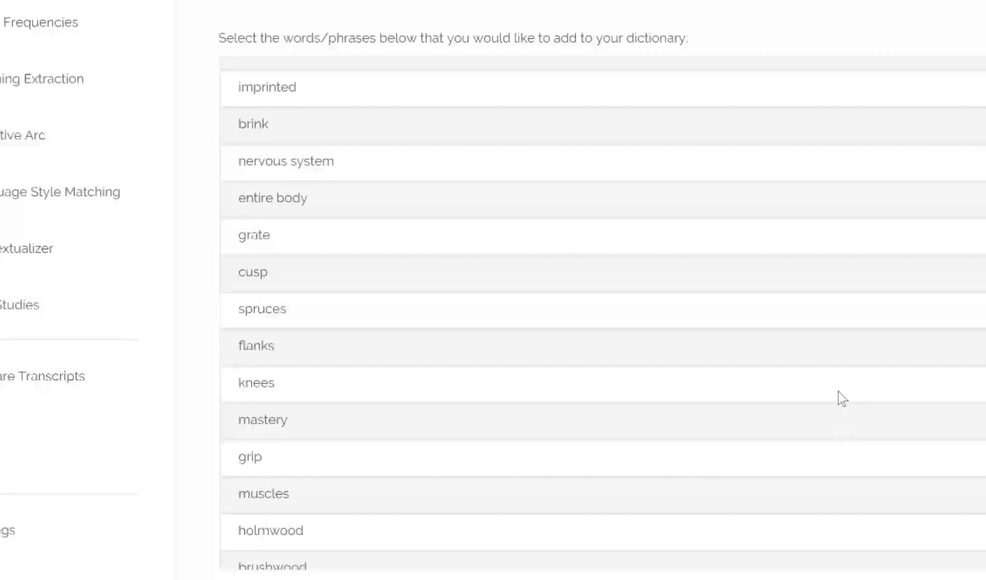
scroll(840, 383, down, 2)
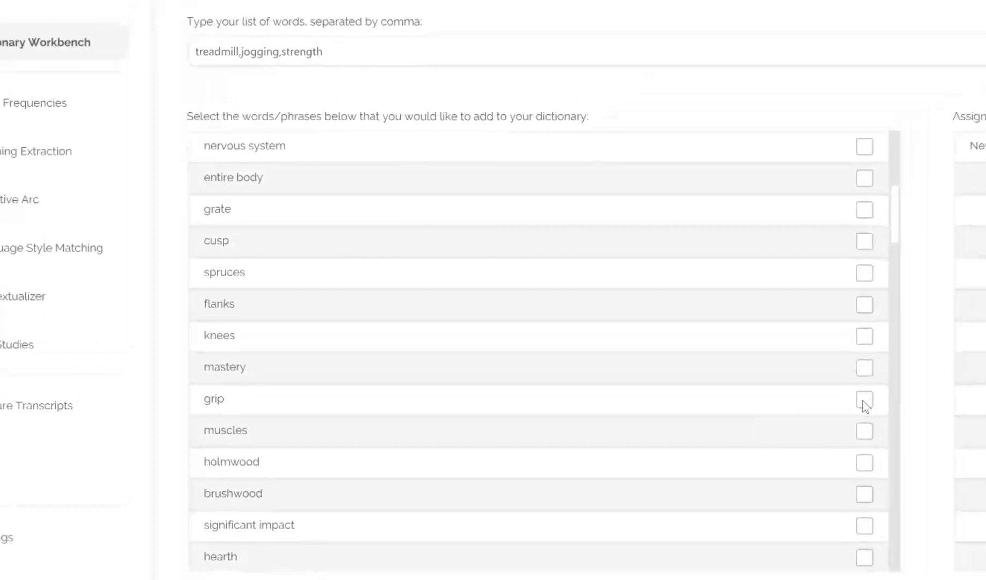
click(981, 375)
click(862, 435)
scroll(704, 424, down, 4)
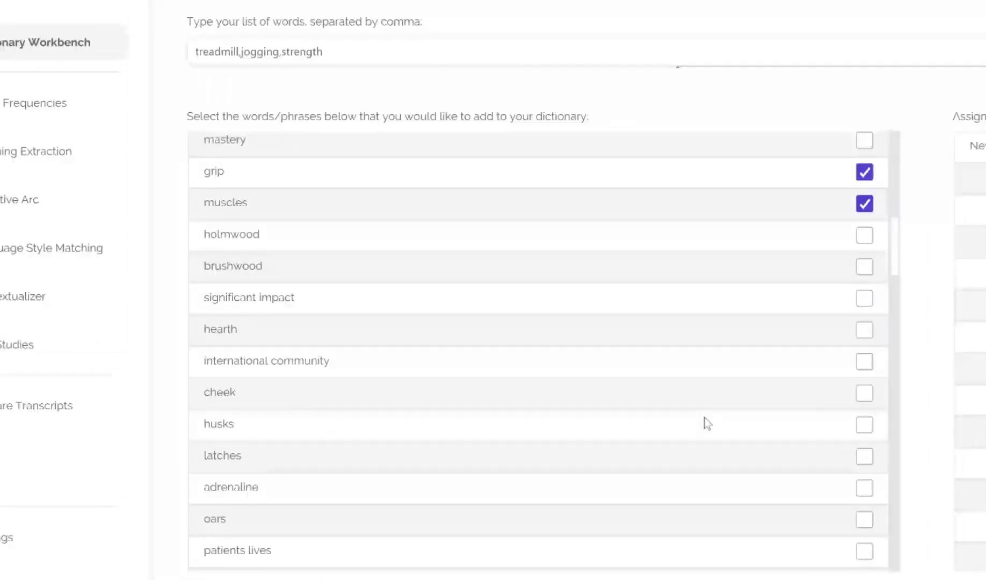
scroll(705, 418, down, 2)
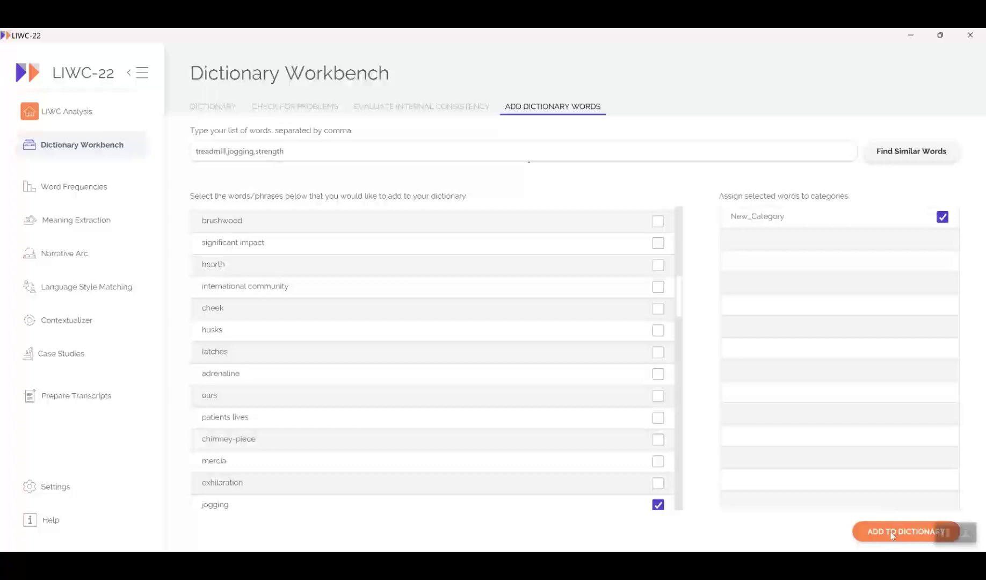
Step: Add the checked suggestions to the fitness dictionary under New_Category
click(892, 533)
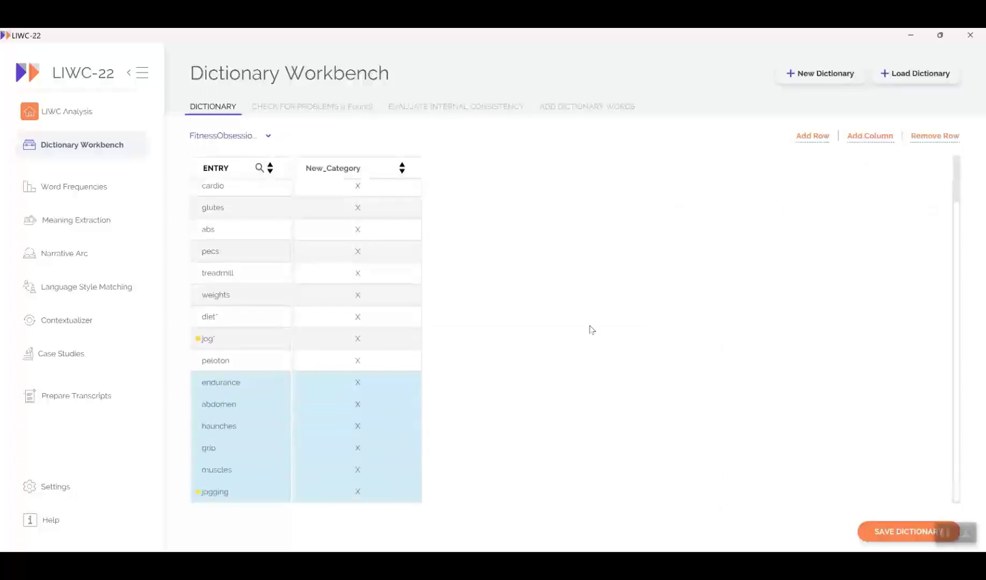
scroll(590, 362, up, 1)
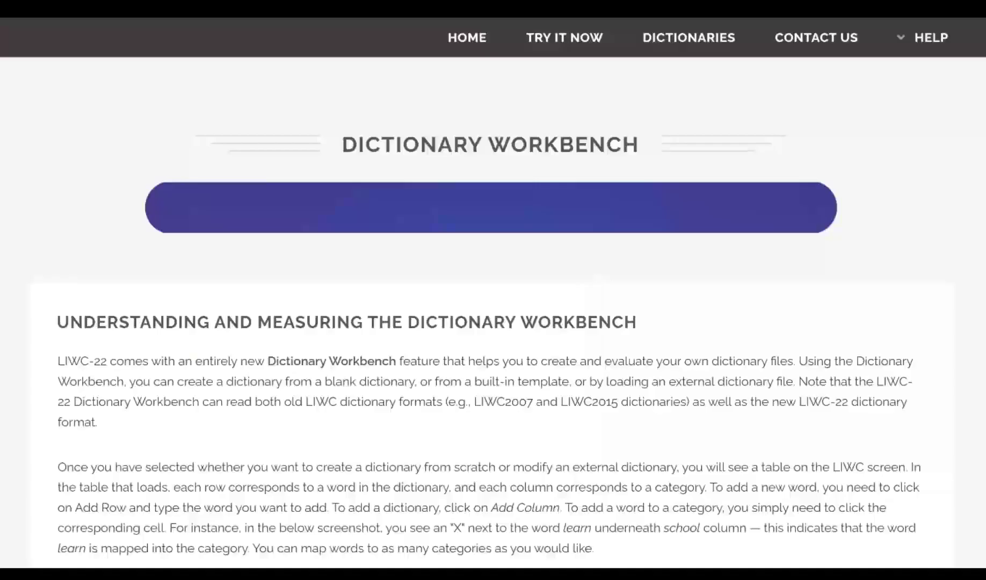
Step: Download liwc-22-demo-data.zip and select the liwc-22-demo-data folder as evaluation data
scroll(493, 323, down, 20)
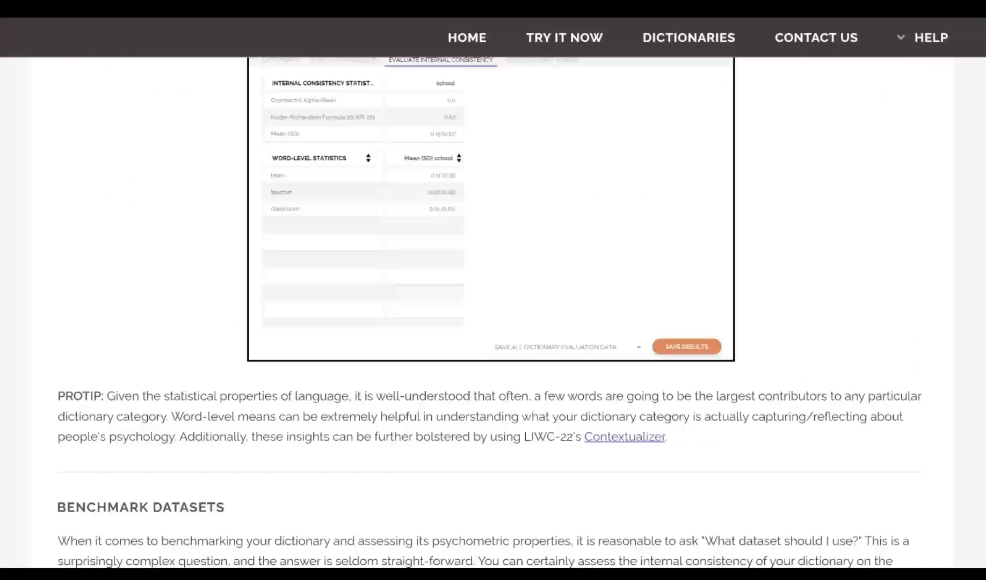
scroll(493, 323, down, 15)
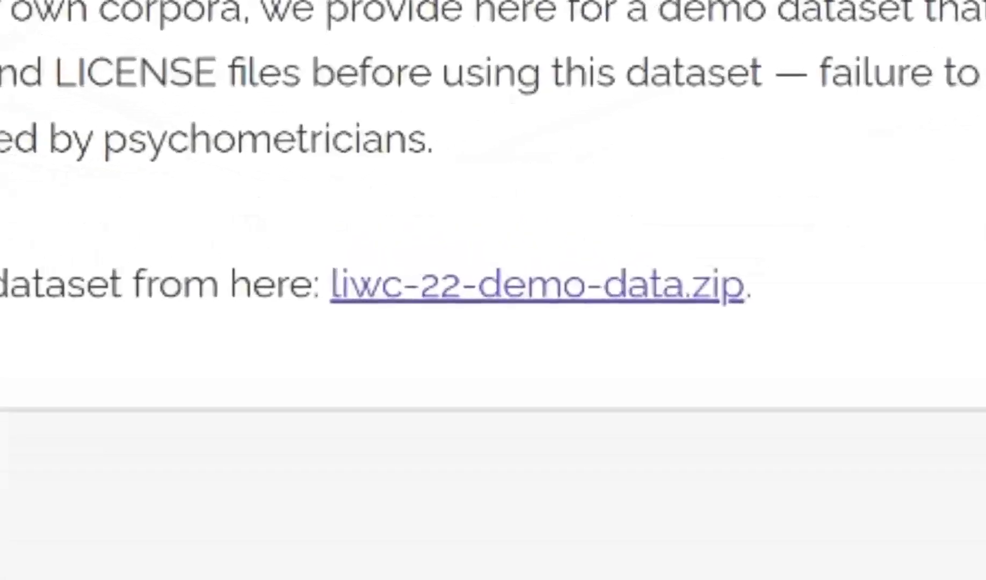
click(522, 296)
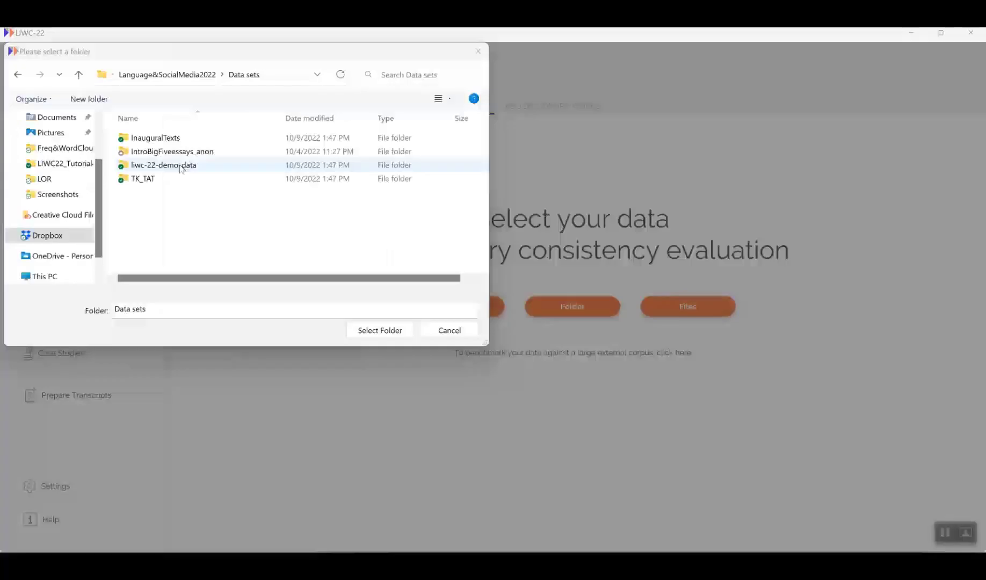
click(183, 166)
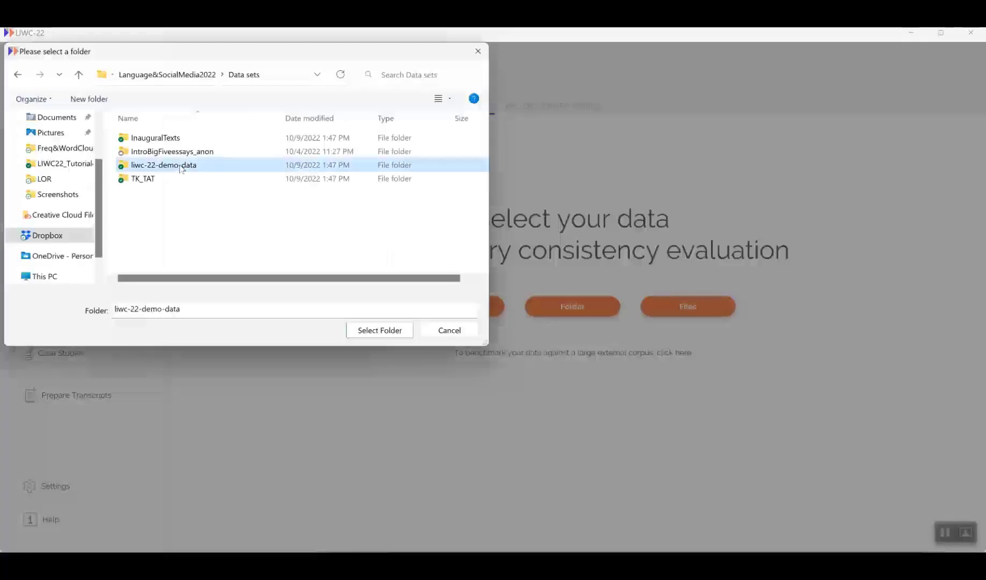
click(379, 330)
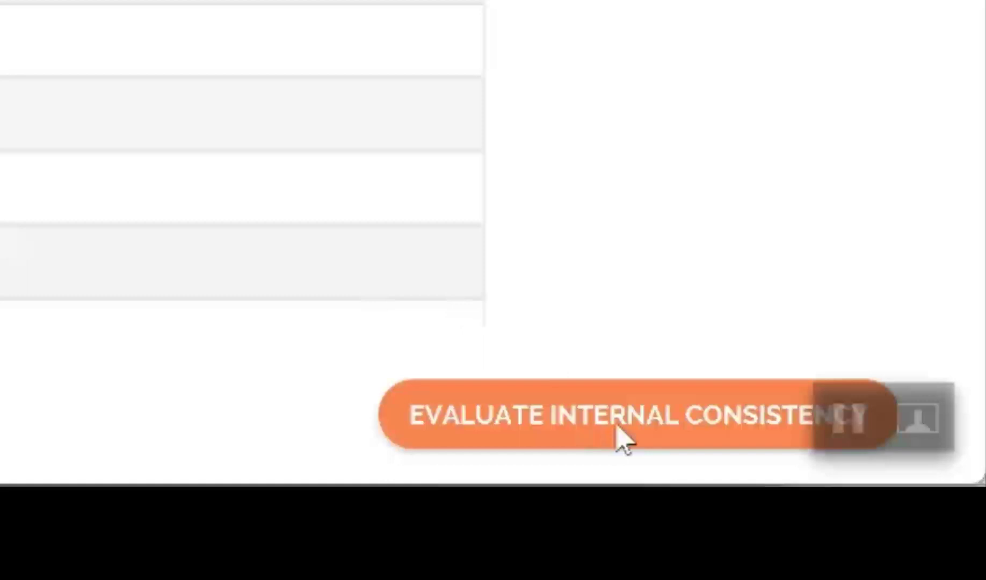
Step: Run the internal consistency evaluation of New_Category on the liwc-22-demo-data folder
click(629, 430)
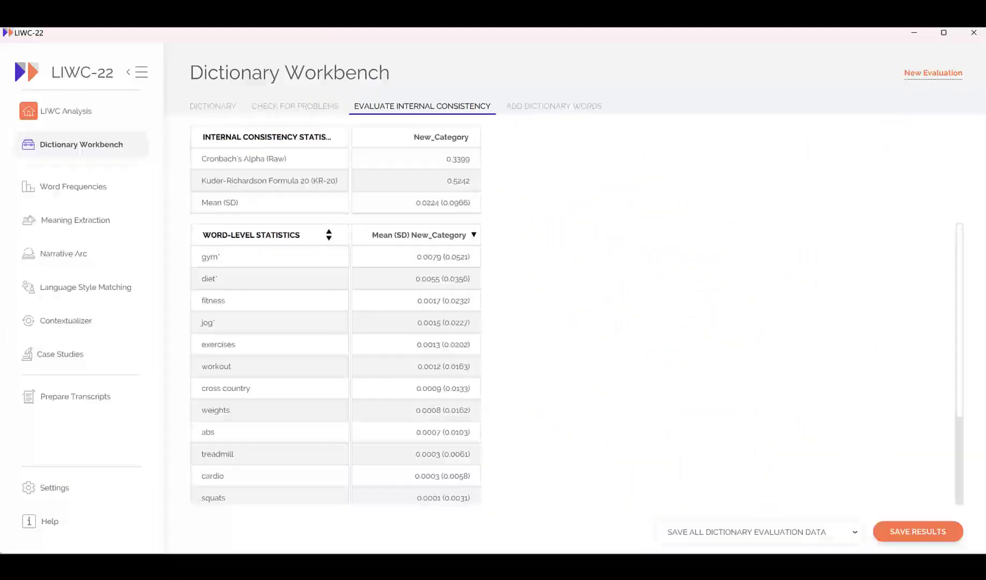
click(473, 235)
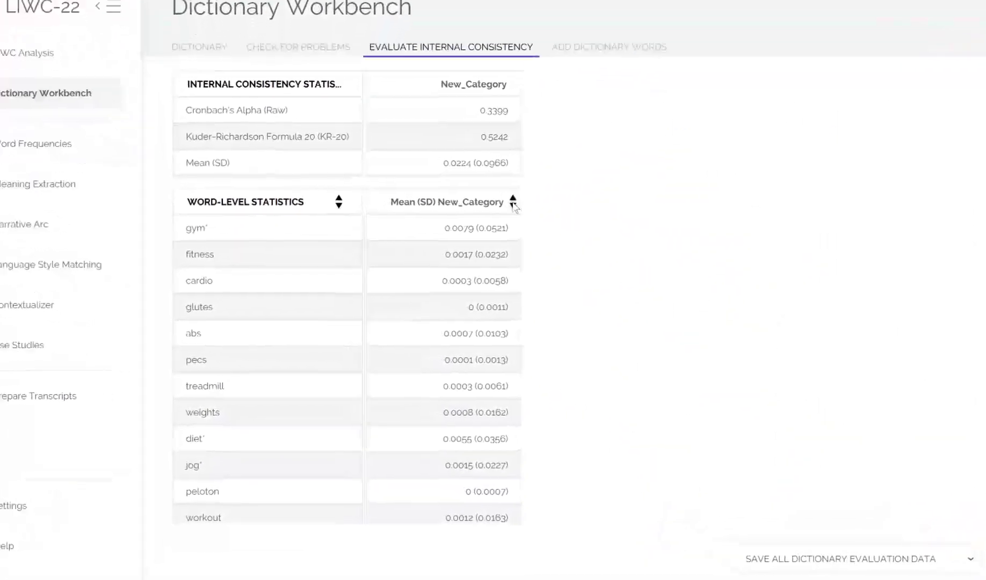
click(513, 203)
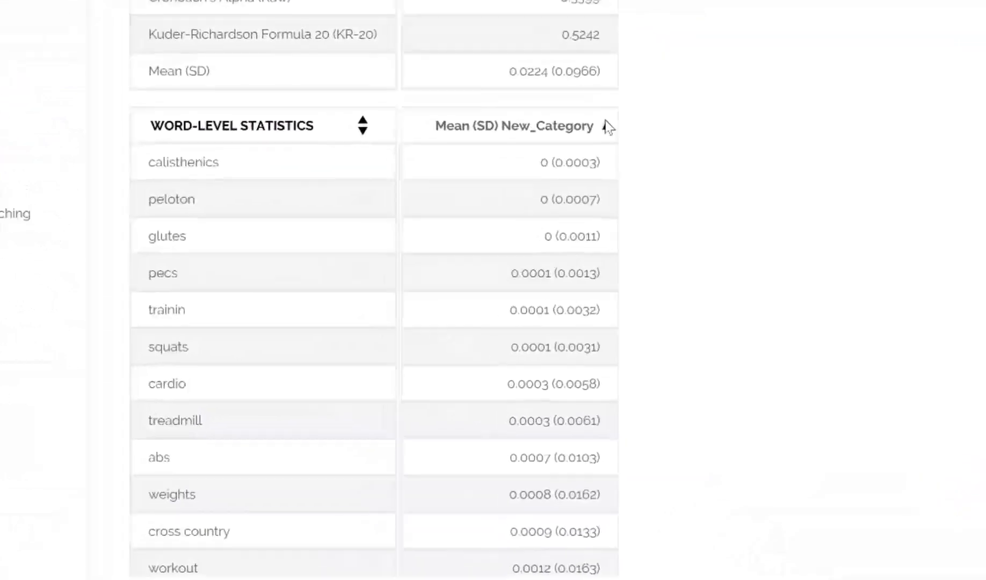
click(690, 61)
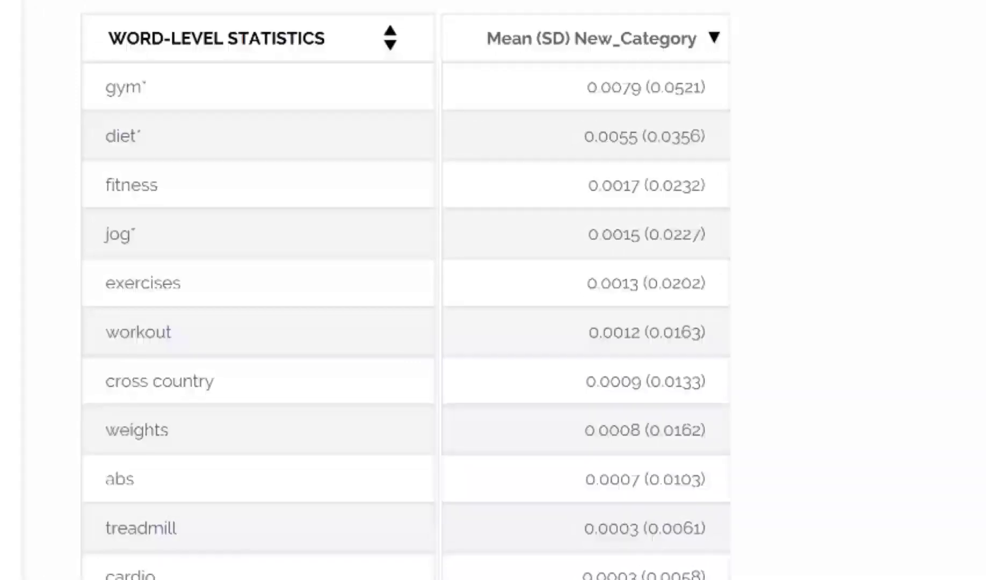
scroll(509, 308, down, 5)
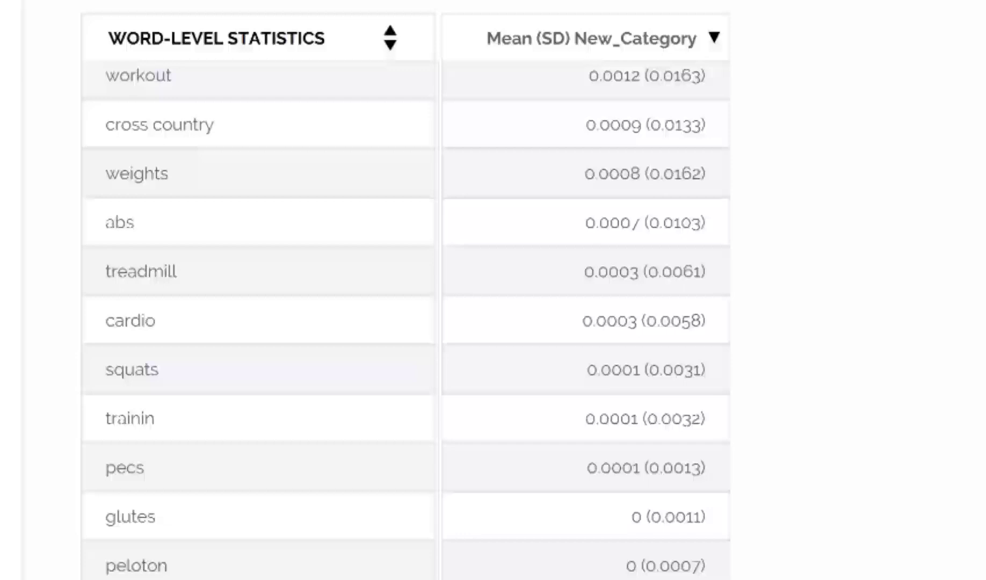
scroll(334, 578, up, 5)
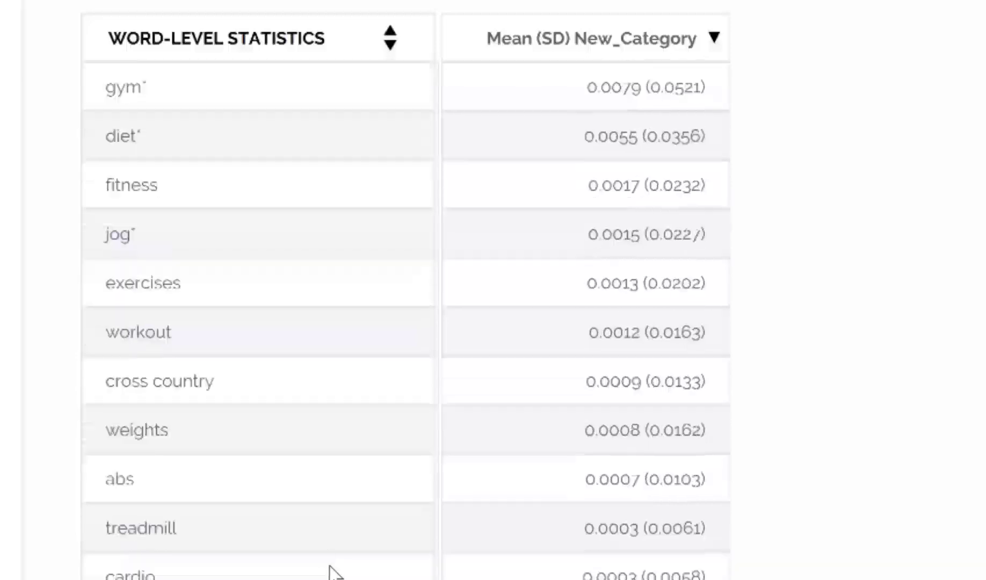